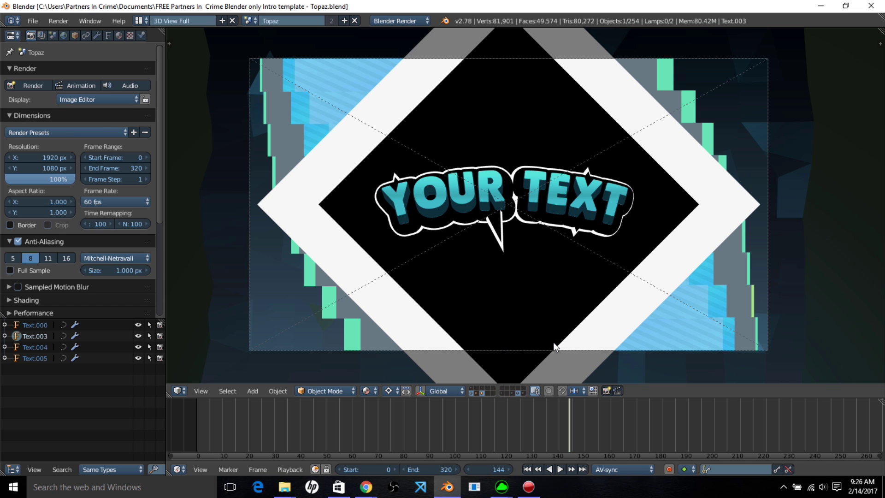
Change the front Text.005 title from 'YOUR TEXT' to 'YOUR NAME'.
{"action": "scroll", "coordinate": [374, 267], "scroll_direction": "down", "scroll_amount": 1}
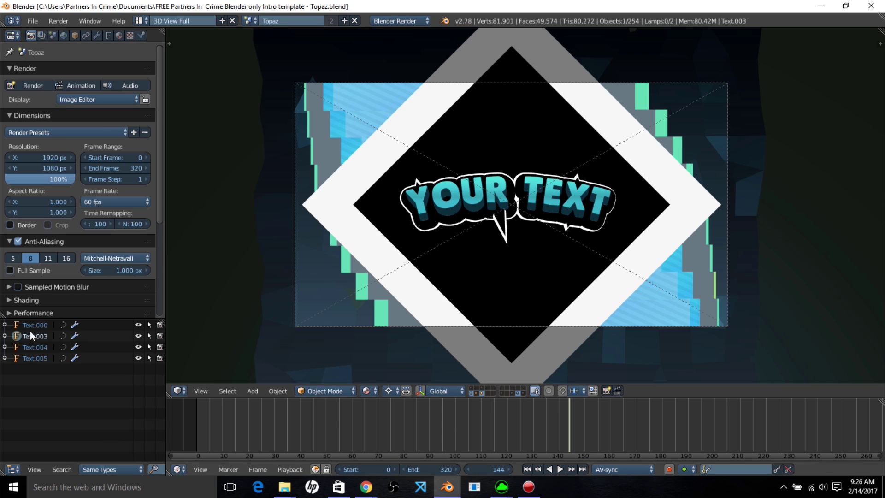
{"action": "left_click", "coordinate": [33, 359]}
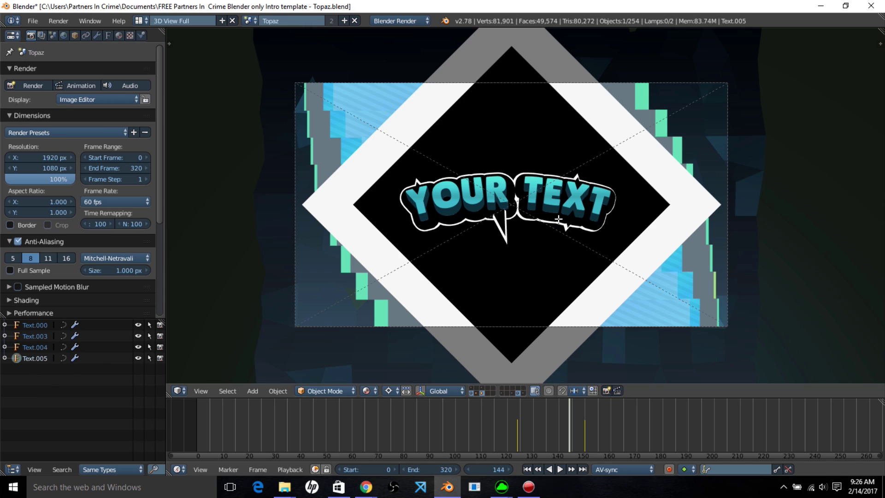
{"action": "key", "text": "Tab"}
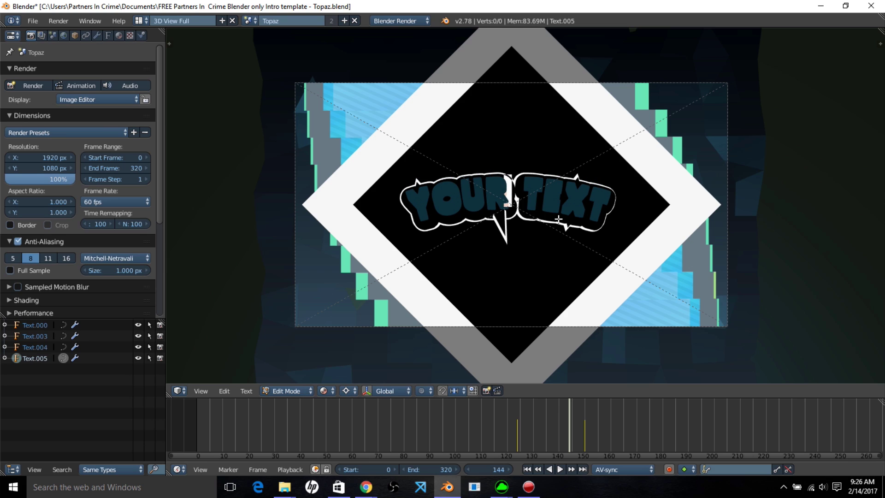
{"action": "type", "text": "YOUR NA"}
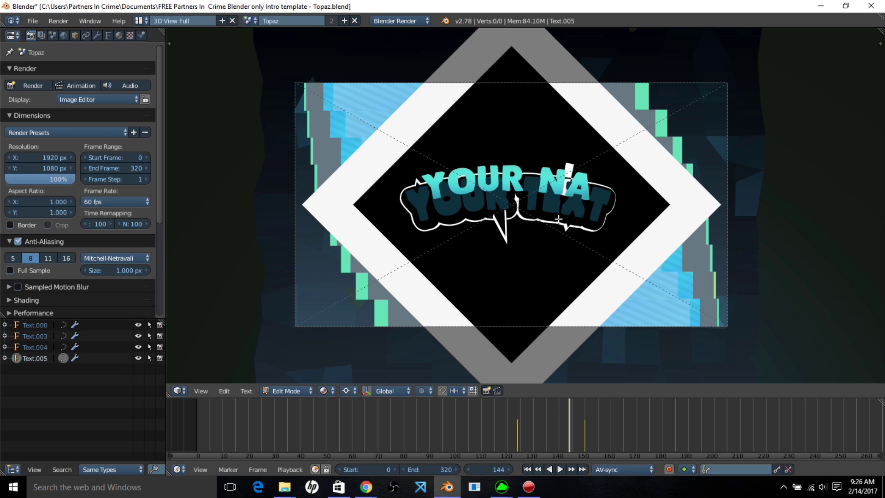
{"action": "type", "text": "ME"}
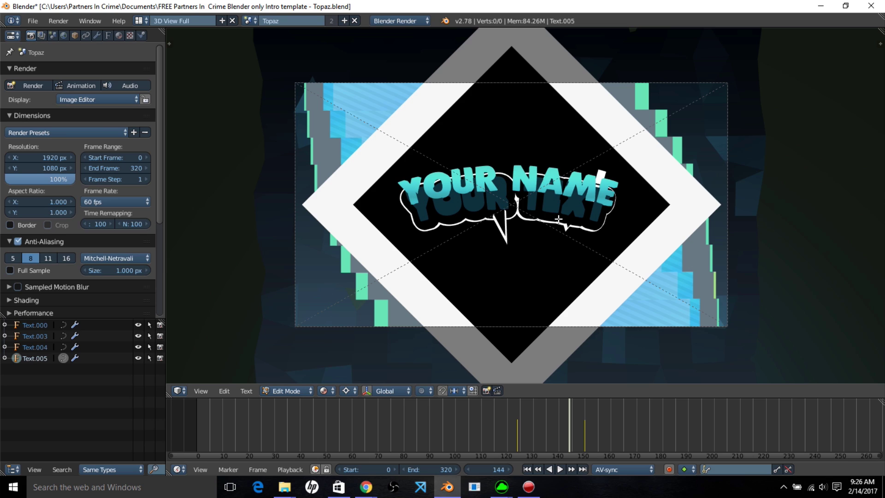
{"action": "key", "text": "Tab"}
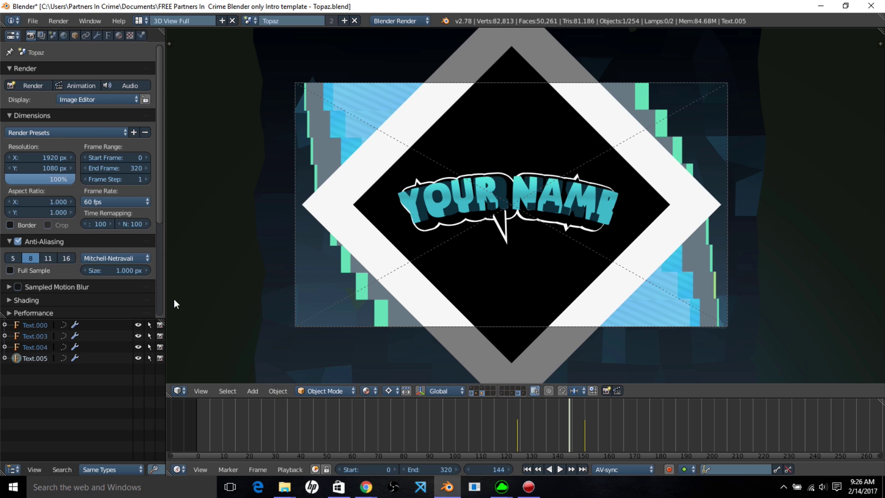
Check Text.004's wording and replace the Text.003 outline layer's text with 'YOUR NAME'.
{"action": "left_click", "coordinate": [26, 349]}
{"action": "key", "text": "Tab"}
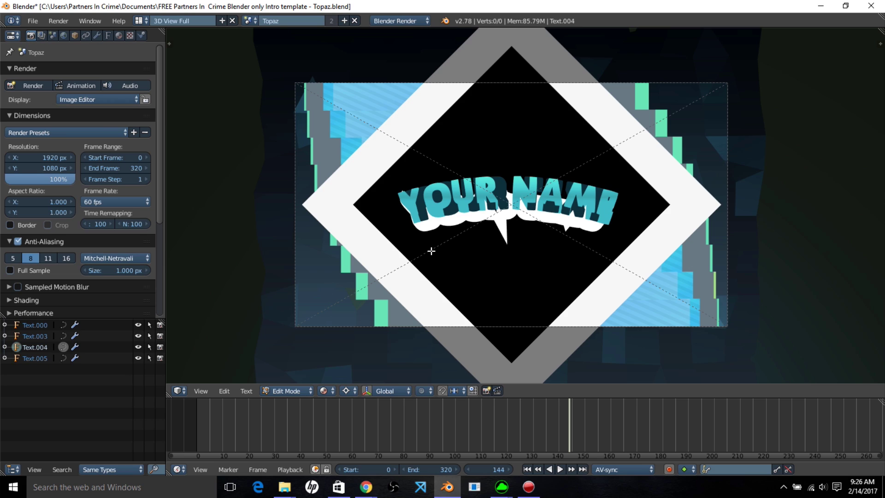
{"action": "key", "text": "Tab"}
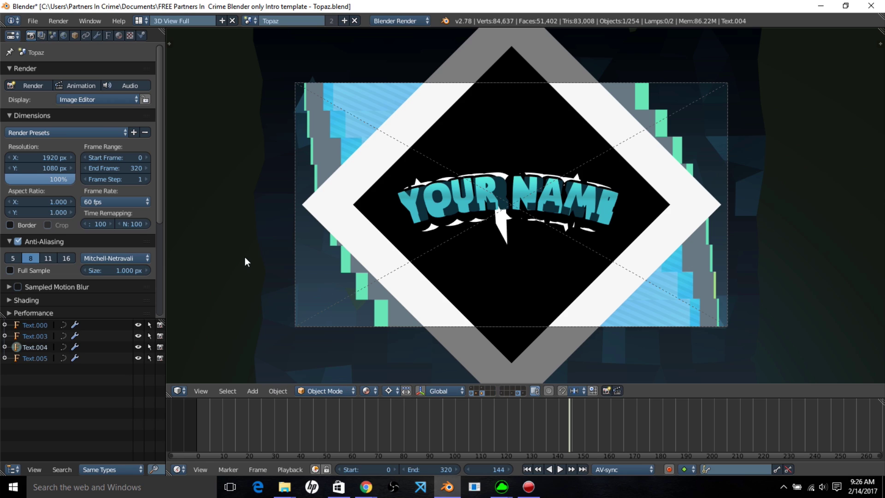
{"action": "left_click", "coordinate": [34, 336]}
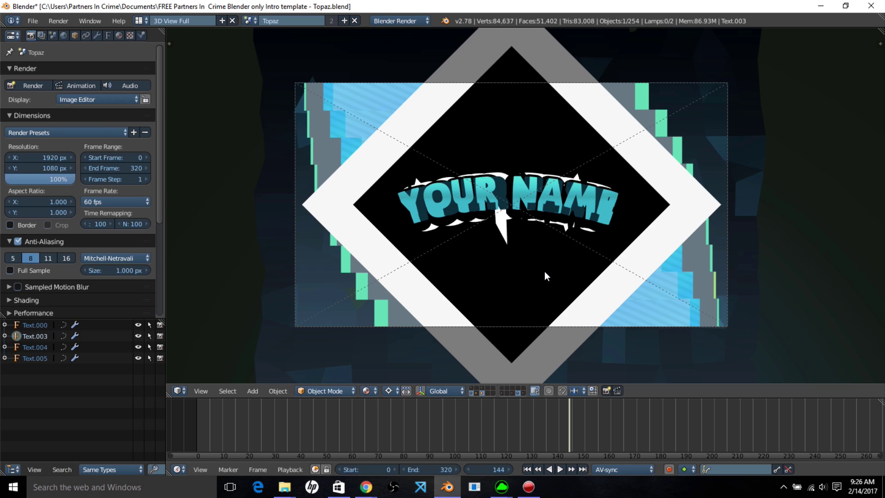
{"action": "key", "text": "Tab"}
{"action": "key", "text": "ctrl+BackSpace"}
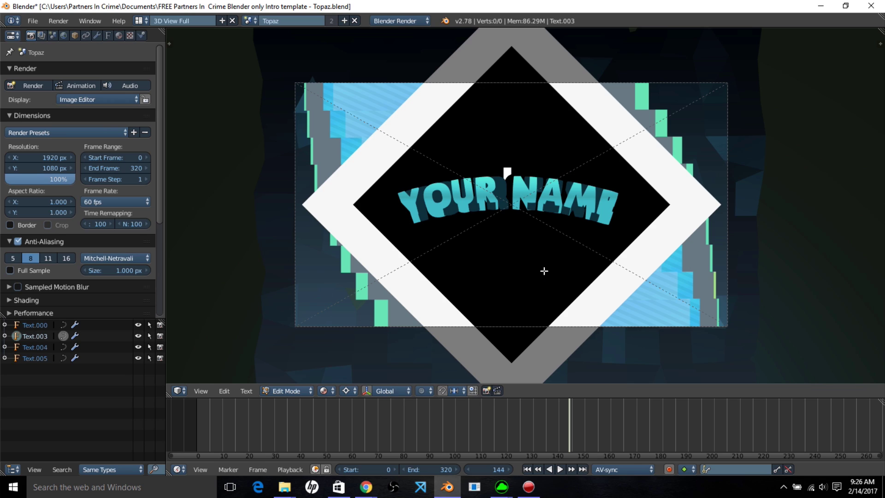
{"action": "type", "text": "YOUR NAME"}
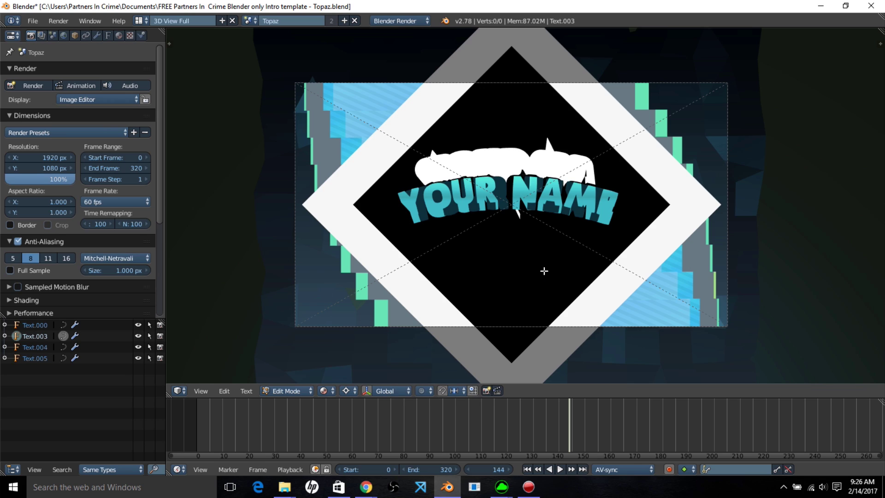
{"action": "key", "text": "Tab"}
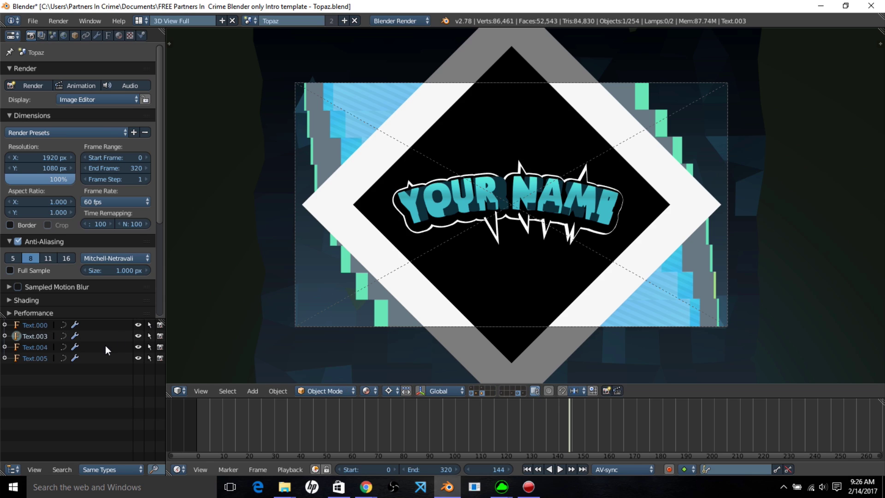
Change the Text.000 layer to read 'YOUR NAME'.
{"action": "left_click", "coordinate": [31, 325]}
{"action": "key", "text": "Tab"}
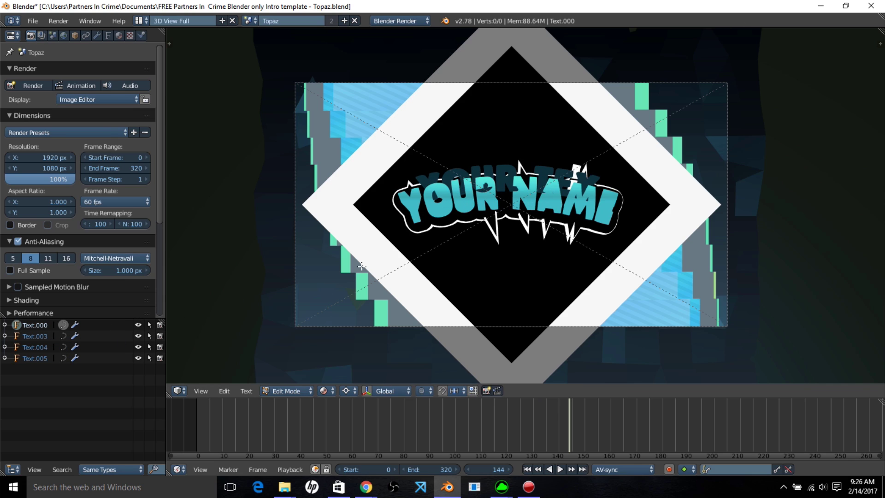
{"action": "type", "text": "YOUR"}
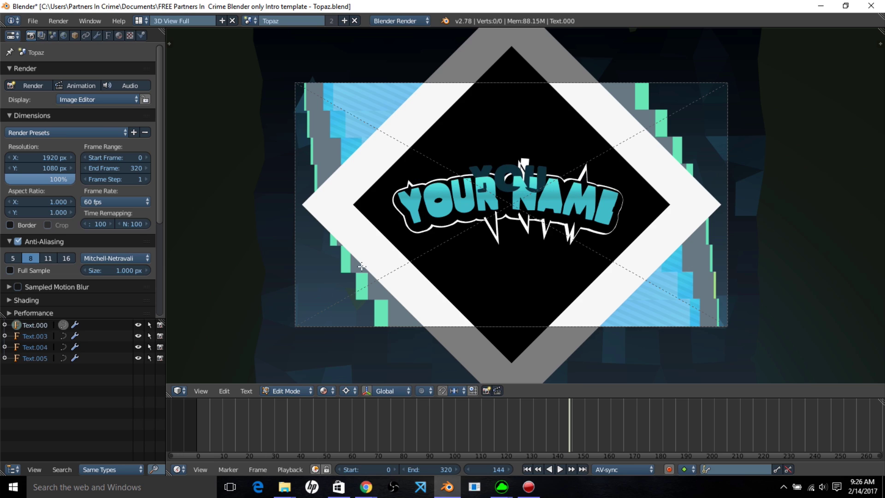
{"action": "type", "text": " NAME"}
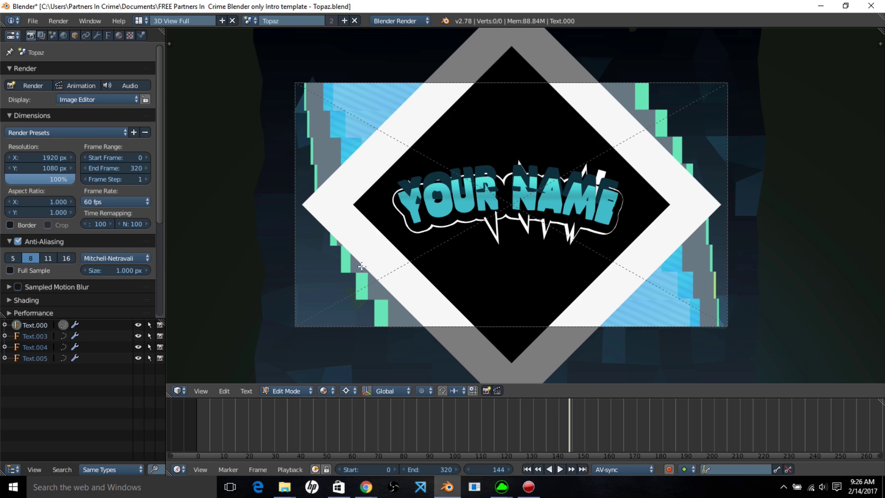
{"action": "key", "text": "Tab"}
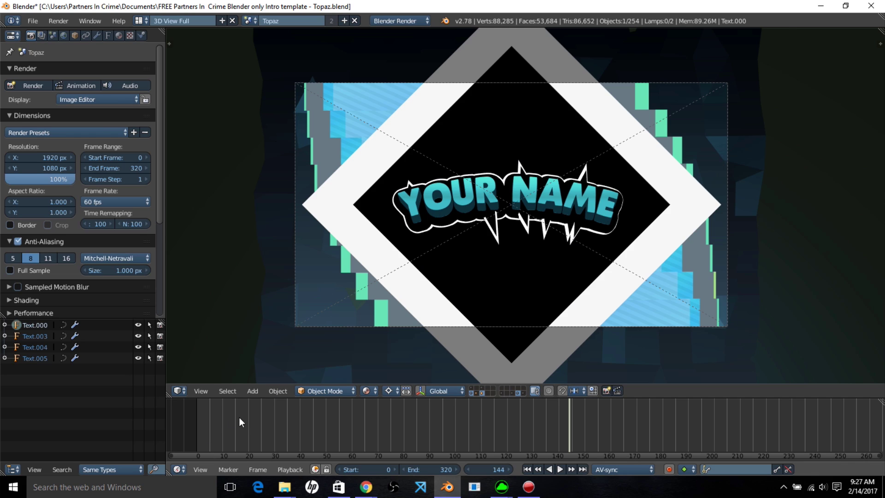
Preview the intro animation, then stop playback at frame 144.
{"action": "left_click", "coordinate": [211, 419]}
{"action": "key", "text": "alt+a"}
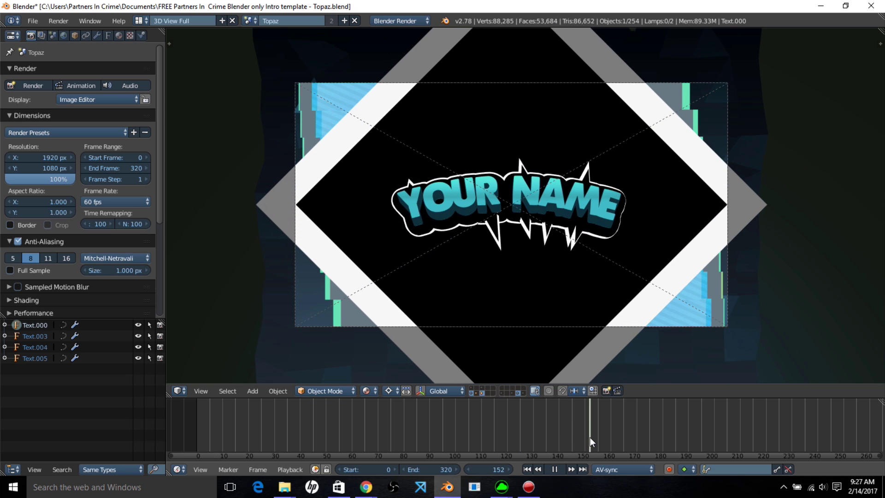
{"action": "left_click_drag", "start_coordinate": [590, 438], "coordinate": [569, 437]}
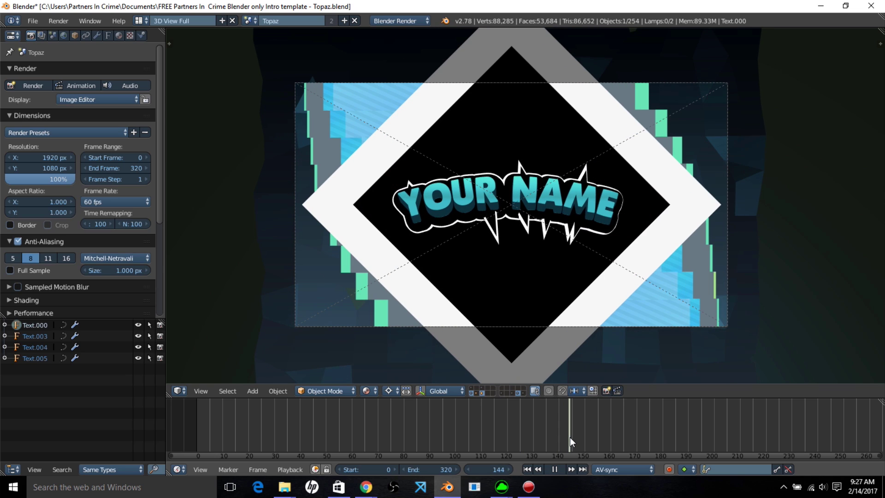
{"action": "key", "text": "alt+a"}
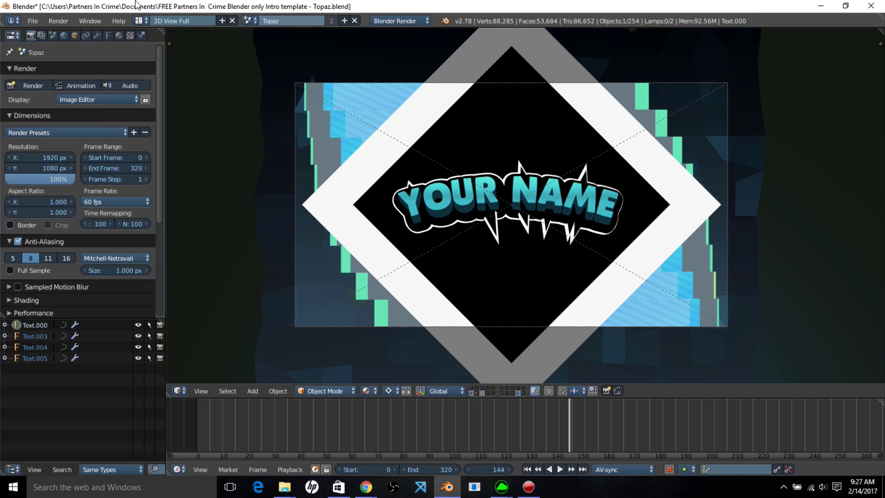
Render a still image of frame 144 with F12 and let it finish.
{"action": "left_click", "coordinate": [63, 21]}
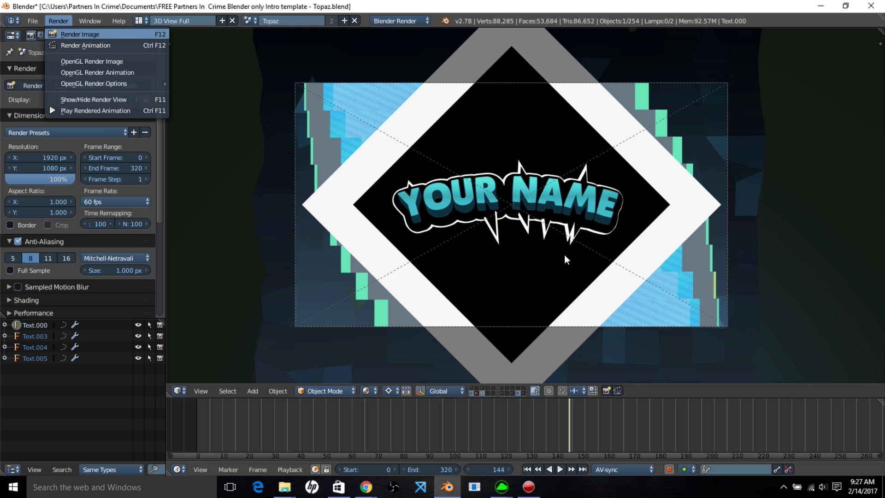
{"action": "key", "text": "F12"}
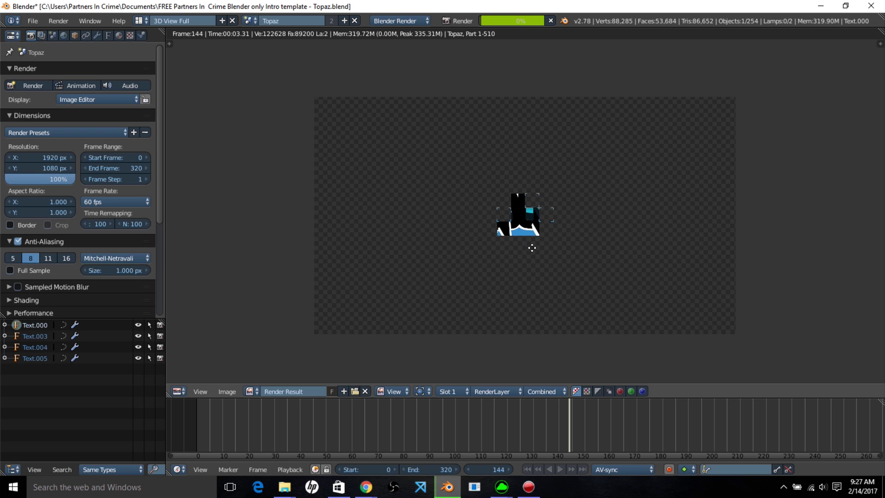
{"action": "scroll", "coordinate": [564, 266], "scroll_direction": "up", "scroll_amount": 1}
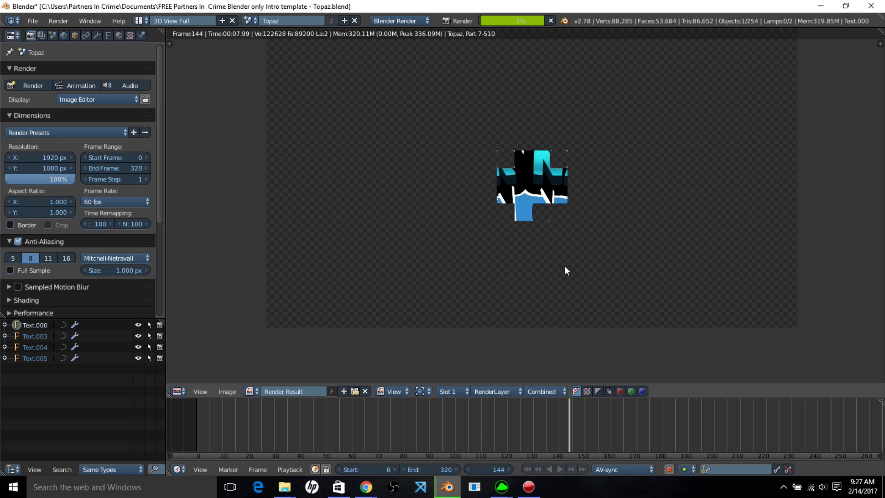
{"action": "scroll", "coordinate": [495, 253], "scroll_direction": "down", "scroll_amount": 1}
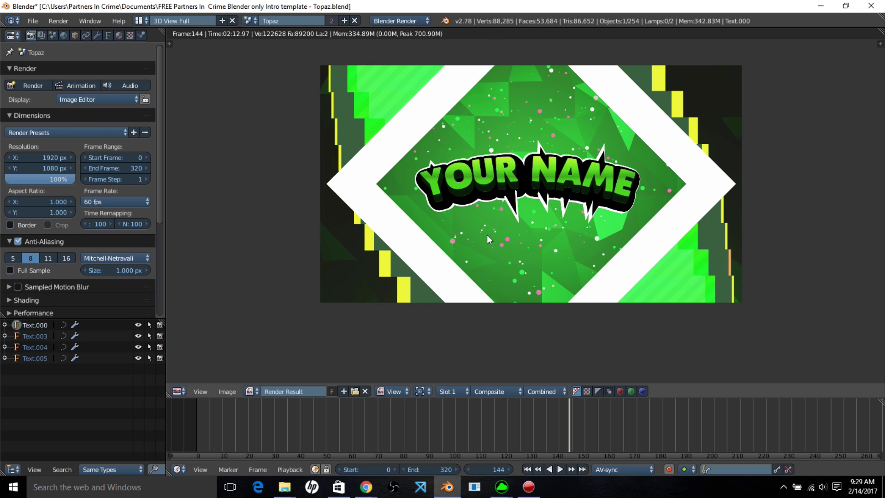
Switch to the Compositing layout to reach the Hue Saturation Value node.
{"action": "scroll", "coordinate": [486, 235], "scroll_direction": "up", "scroll_amount": 3}
{"action": "scroll", "coordinate": [455, 256], "scroll_direction": "down", "scroll_amount": 2}
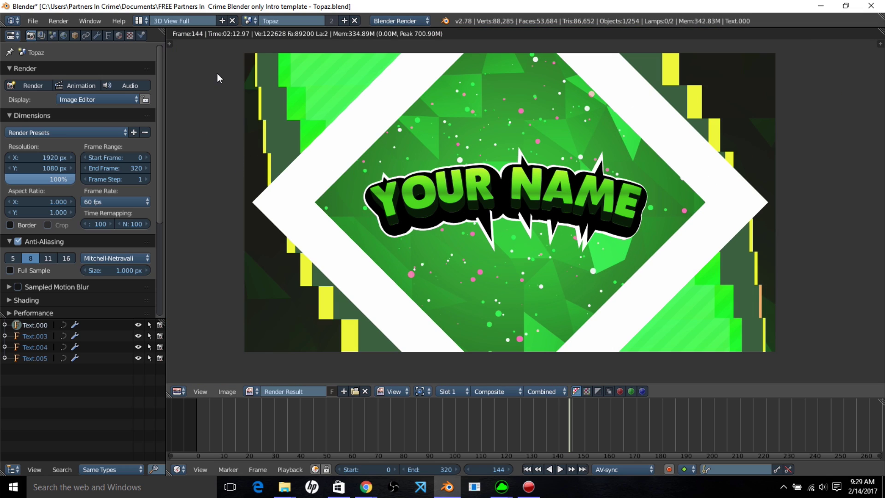
{"action": "left_click", "coordinate": [140, 22]}
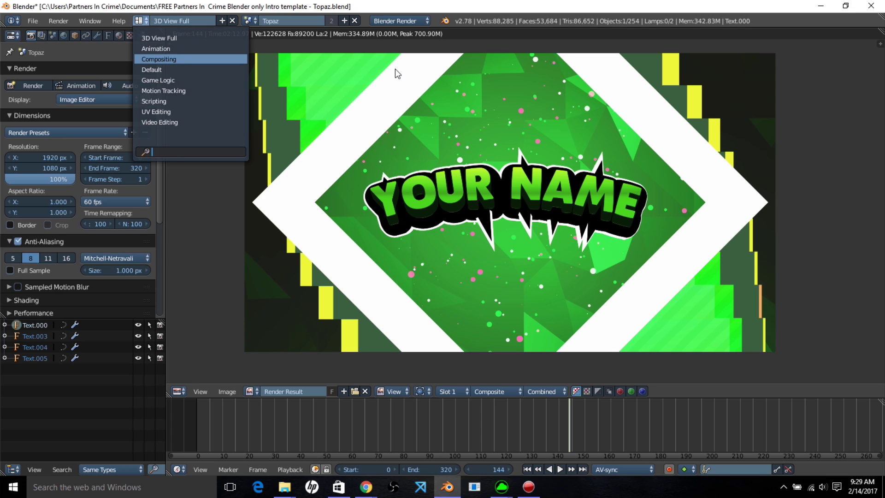
{"action": "key", "text": "Return"}
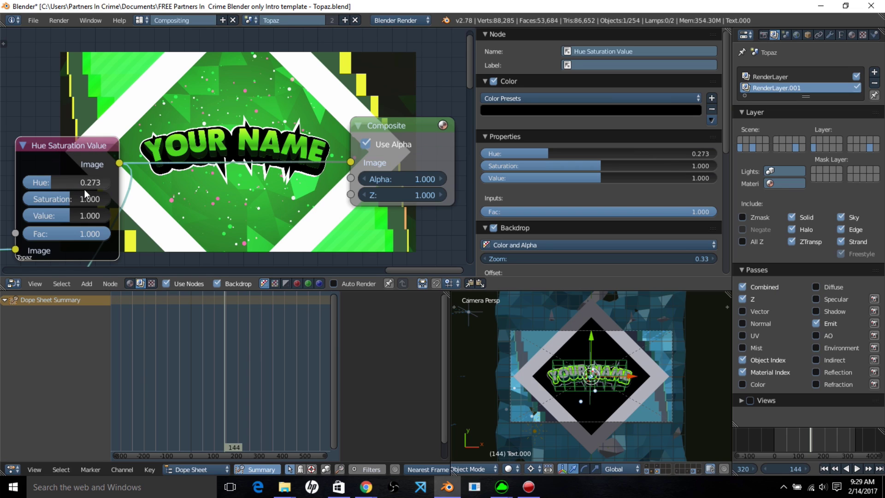
Set the Hue Saturation Value node's Hue to 0.5, turning the intro blue.
{"action": "left_click", "coordinate": [56, 185]}
{"action": "type", "text": "0."}
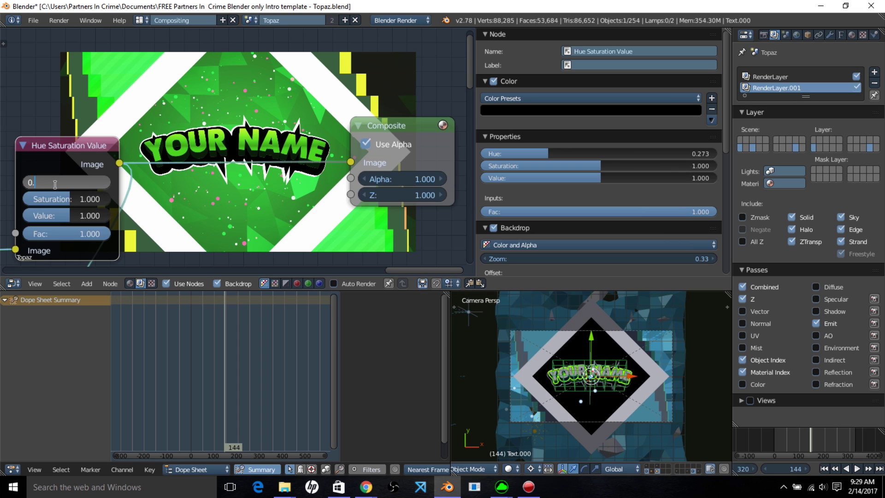
{"action": "type", "text": "5"}
{"action": "key", "text": "Return"}
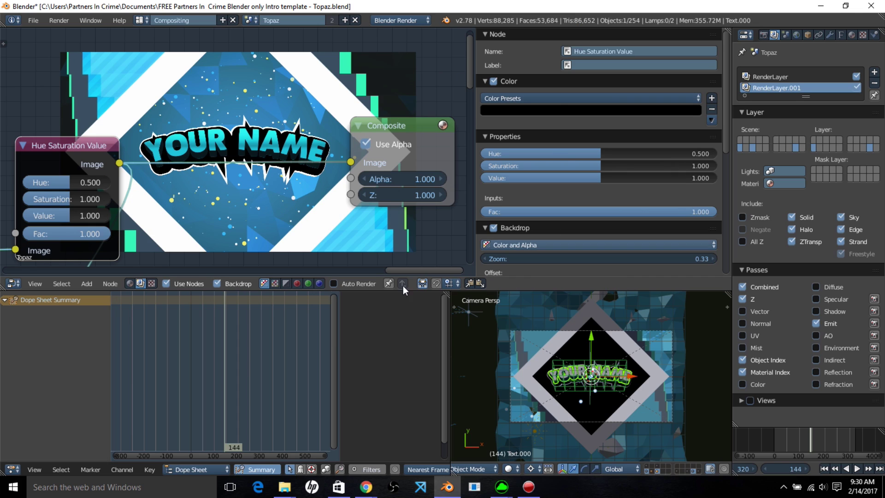
Set the render output to save on the Desktop as 'Topaz video'.
{"action": "left_click", "coordinate": [763, 34]}
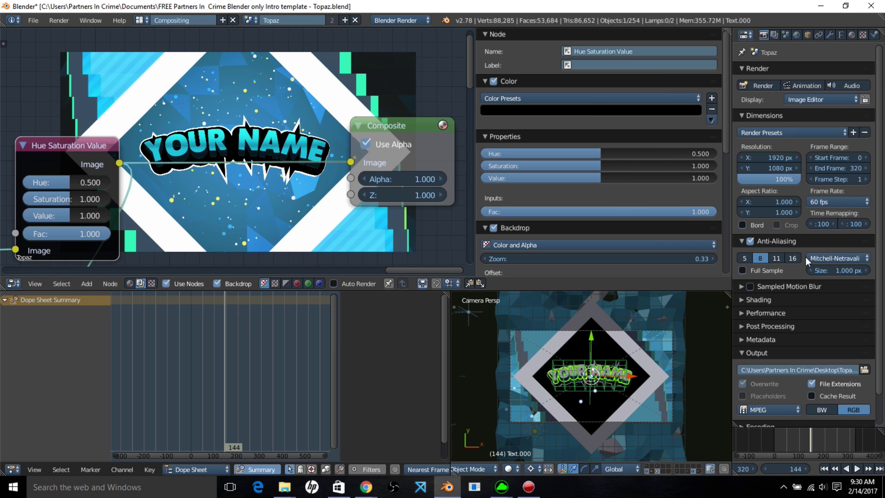
{"action": "scroll", "coordinate": [807, 261], "scroll_direction": "down", "scroll_amount": 2}
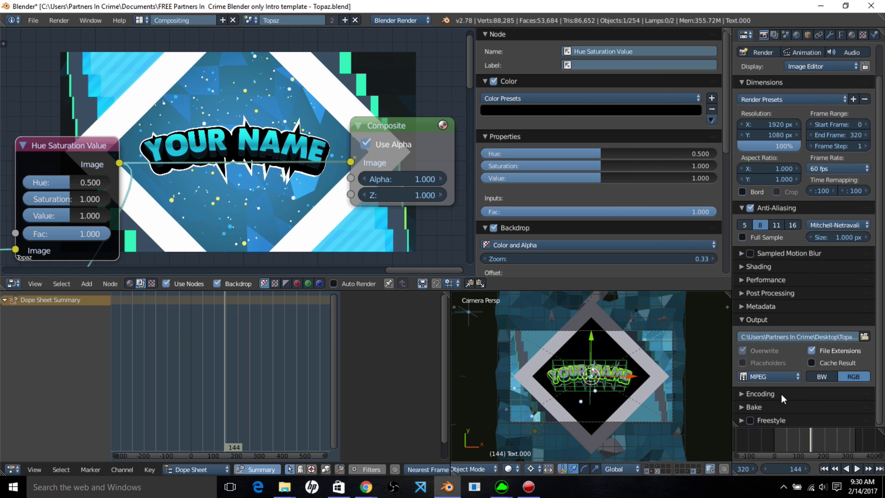
{"action": "left_click", "coordinate": [865, 336]}
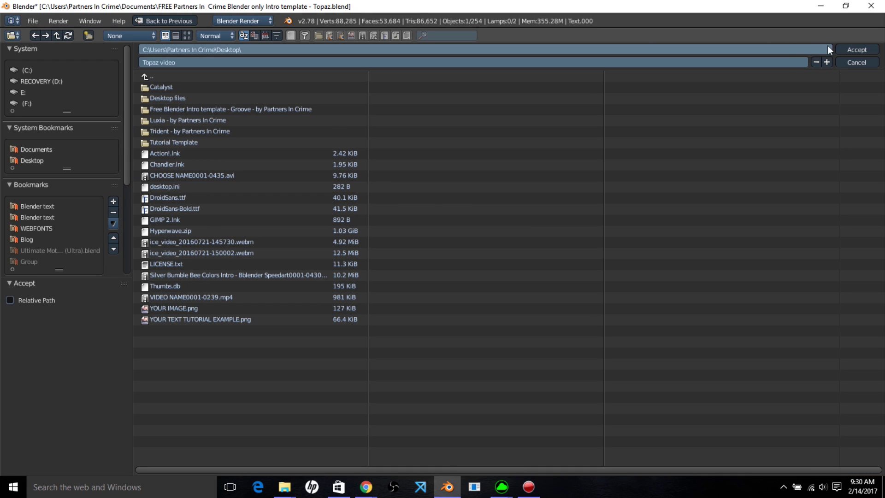
{"action": "left_click", "coordinate": [220, 62]}
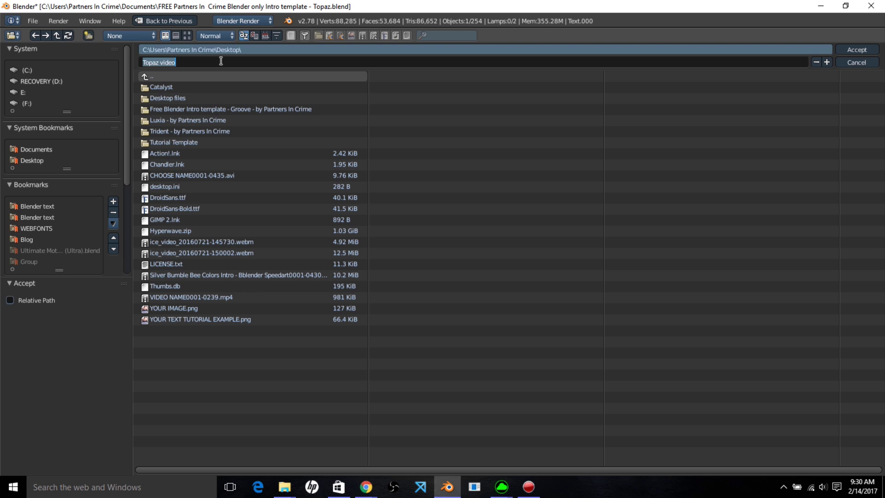
{"action": "type", "text": "Topaz "}
{"action": "type", "text": "video"}
{"action": "left_click", "coordinate": [856, 49]}
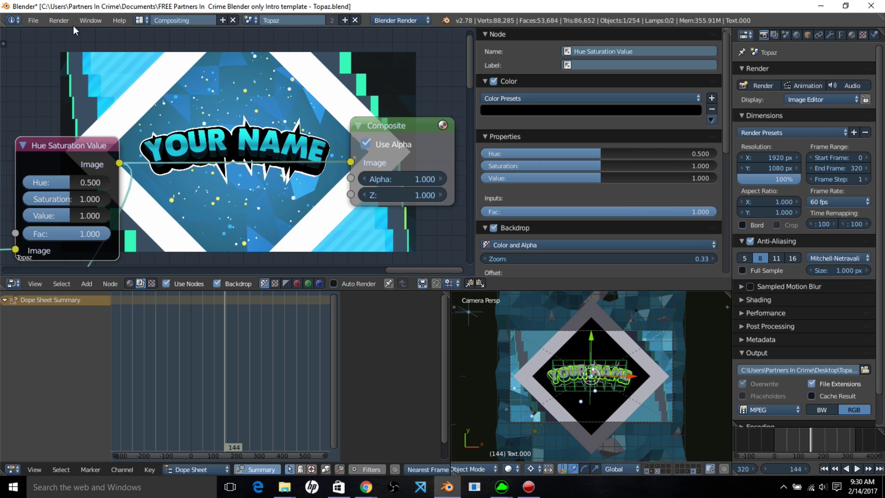
{"action": "left_click", "coordinate": [61, 22]}
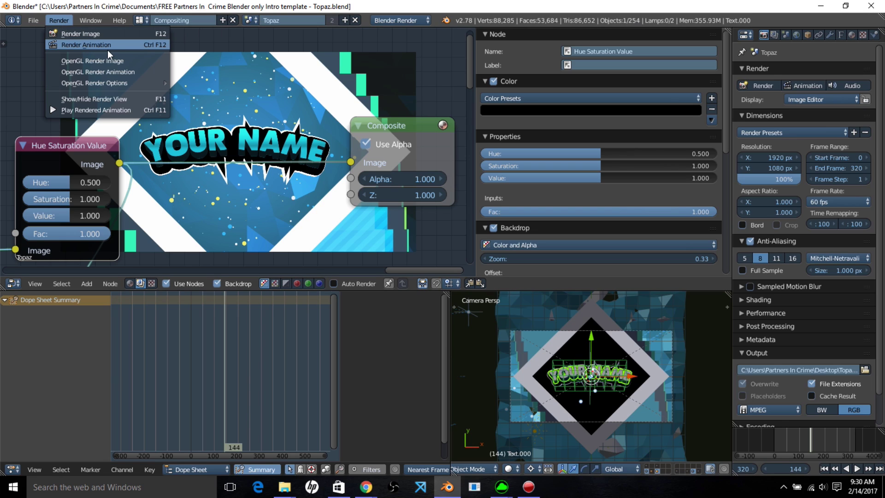